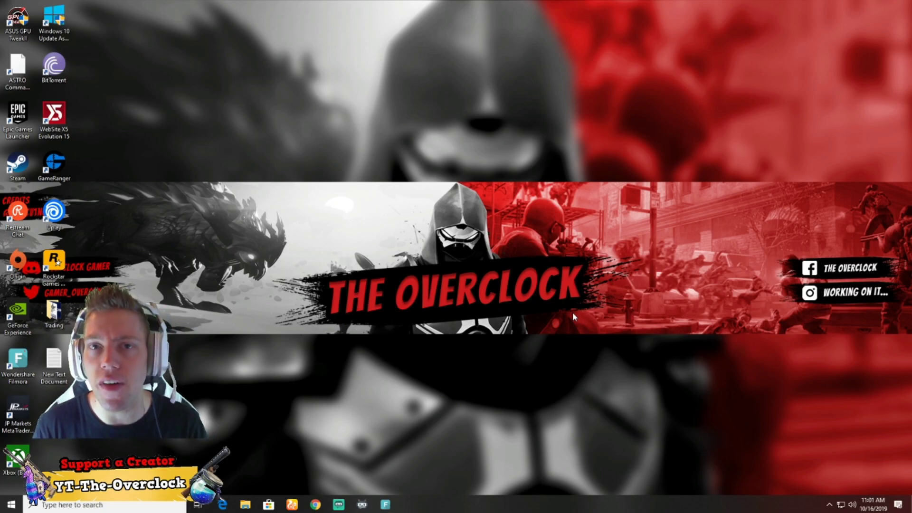
# Step: Launch Google Chrome from the Windows taskbar
pyautogui.click(316, 504)
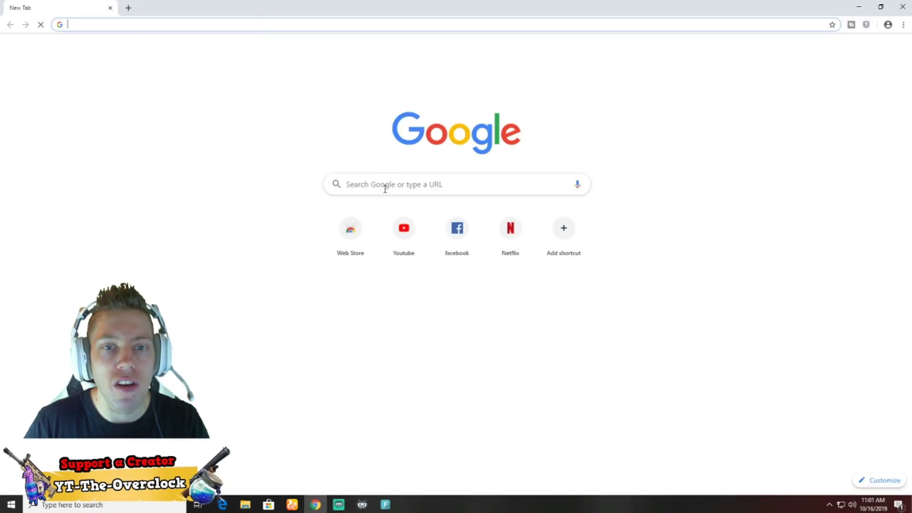
# Step: Search Google for 'bluestacks' and open the BlueStacks.com result
pyautogui.click(390, 189)
pyautogui.write('bluestac')
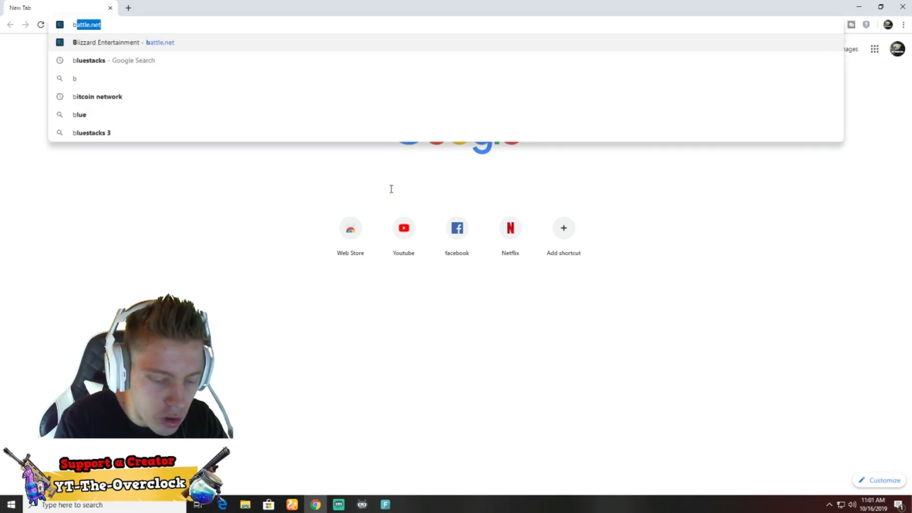
pyautogui.write('ks')
pyautogui.press('Return')
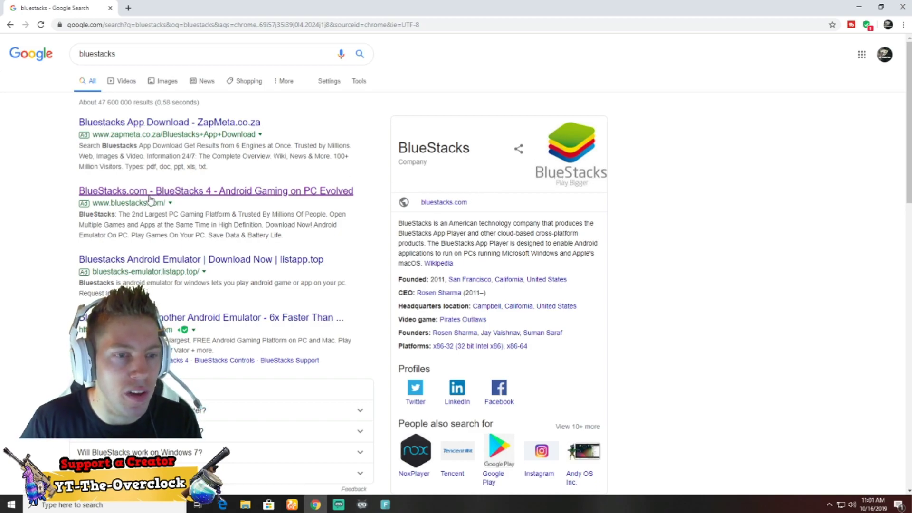
pyautogui.click(176, 195)
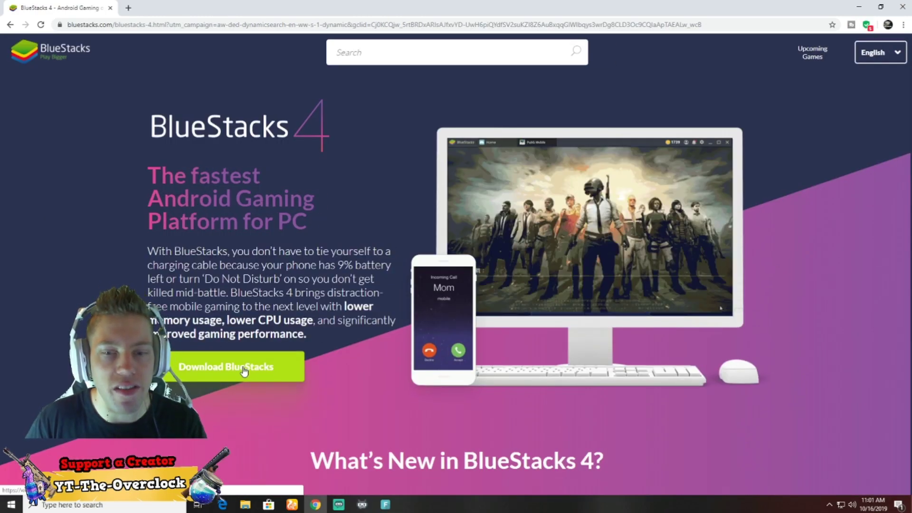
# Step: Start the Windows 64-bit BlueStacks 4 installer download, then minimize Chrome
pyautogui.click(242, 366)
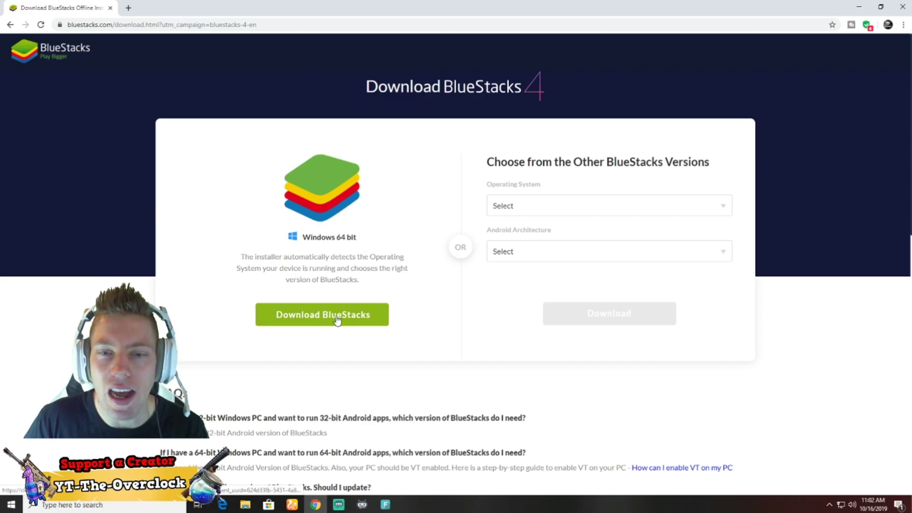
pyautogui.click(543, 208)
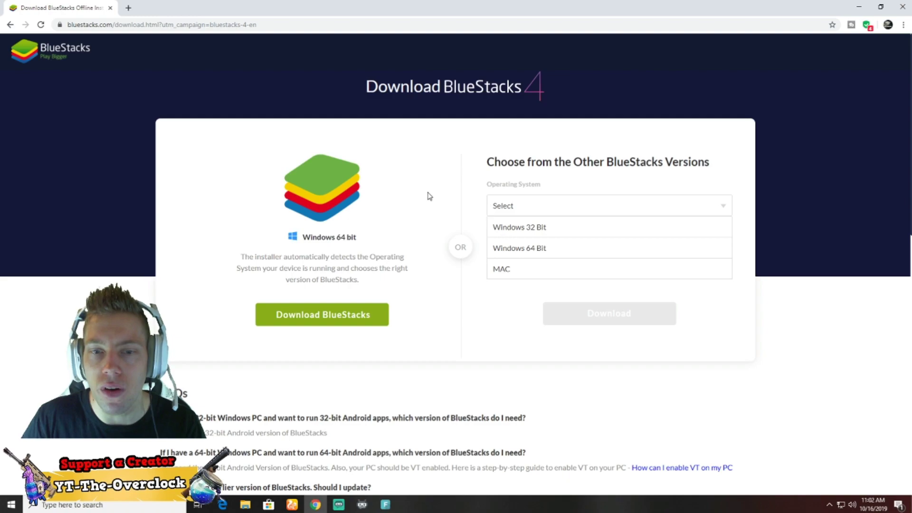
pyautogui.click(421, 209)
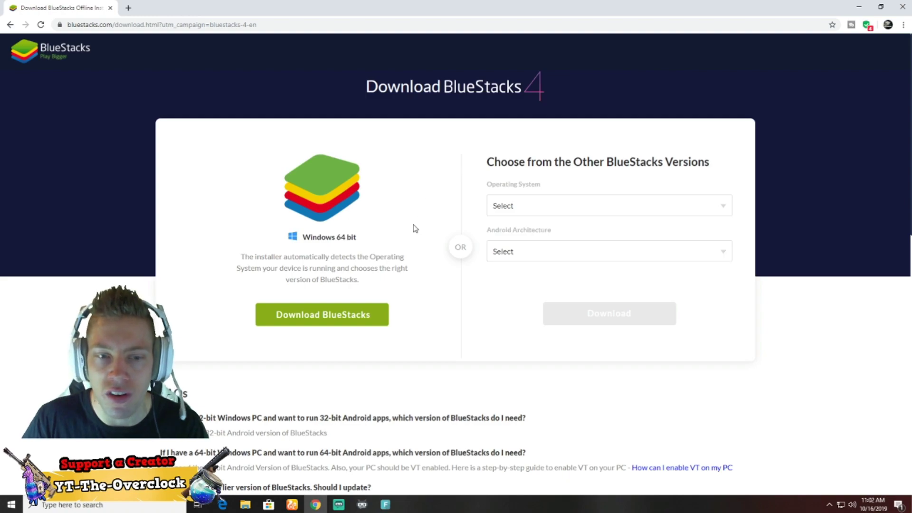
pyautogui.click(365, 326)
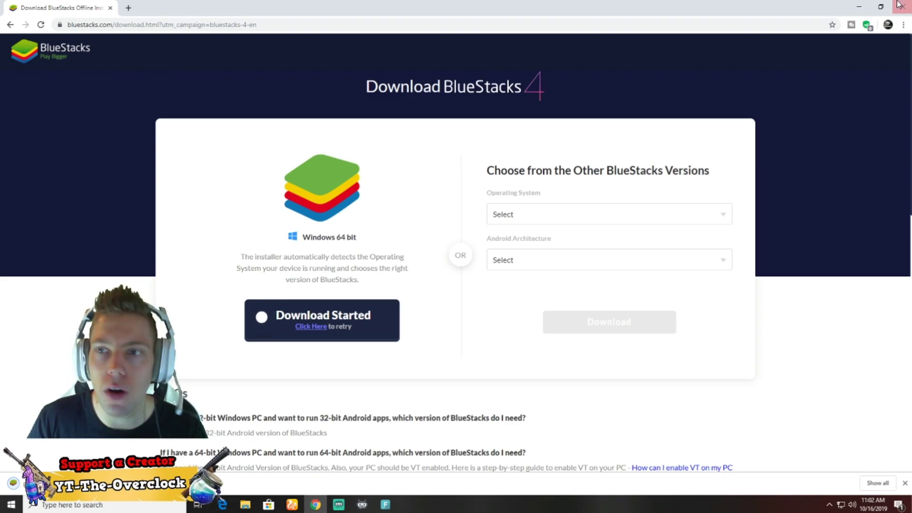
pyautogui.click(859, 7)
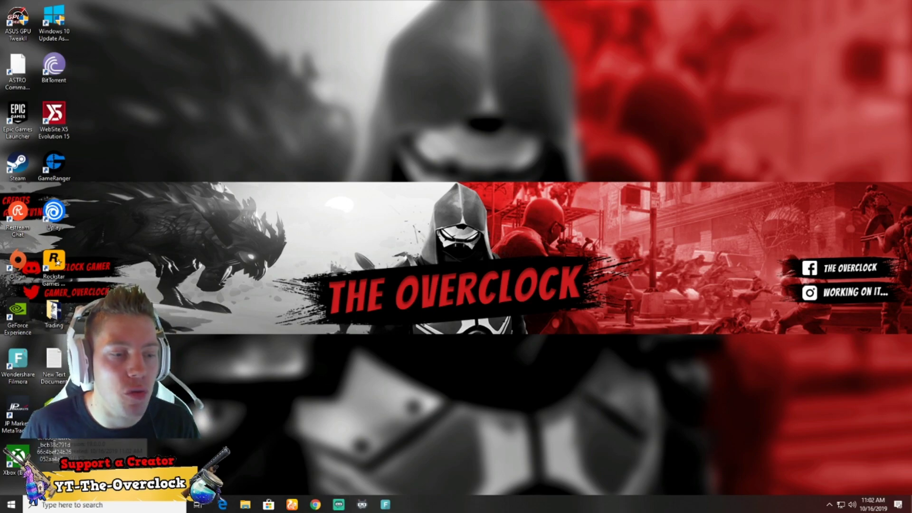
# Step: Move the BlueStacks installer onto the desktop and run it past the security warning
pyautogui.moveTo(47, 423); pyautogui.dragTo(346, 87)
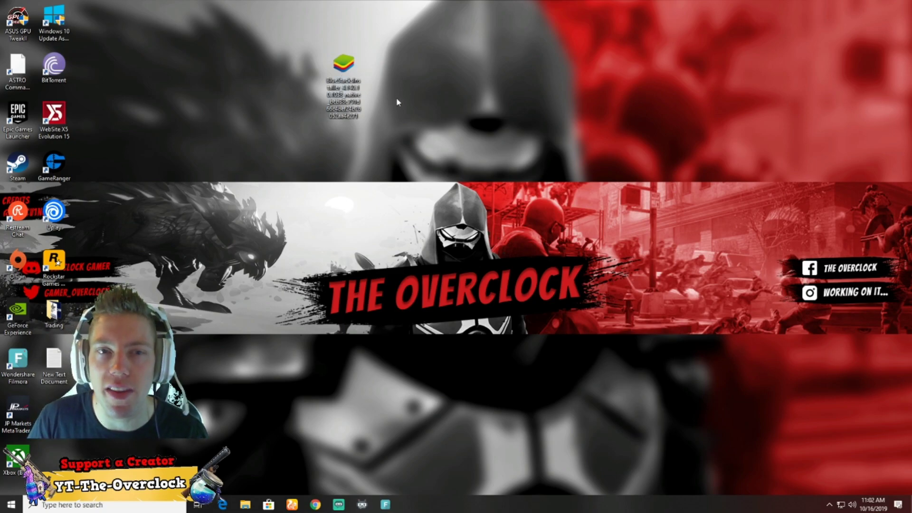
pyautogui.doubleClick(349, 69)
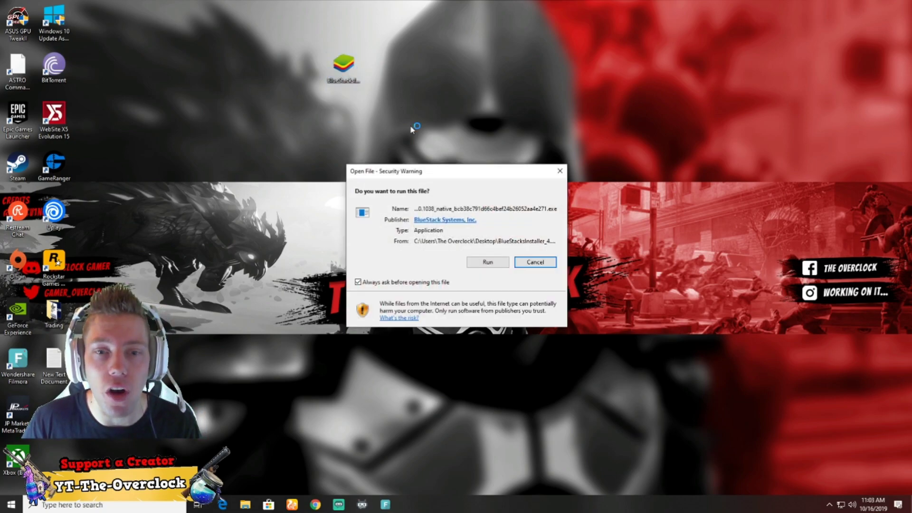
pyautogui.click(490, 259)
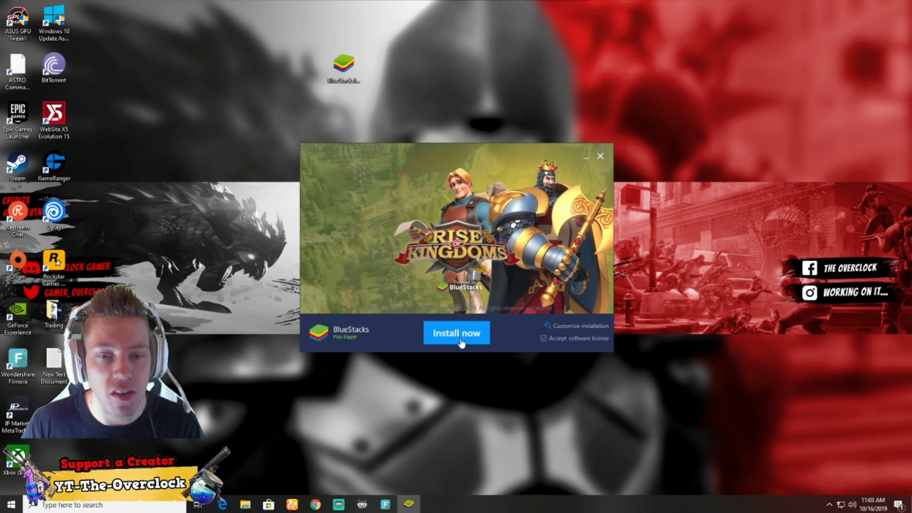
# Step: Start the BlueStacks 4 installation with Install now
pyautogui.click(460, 341)
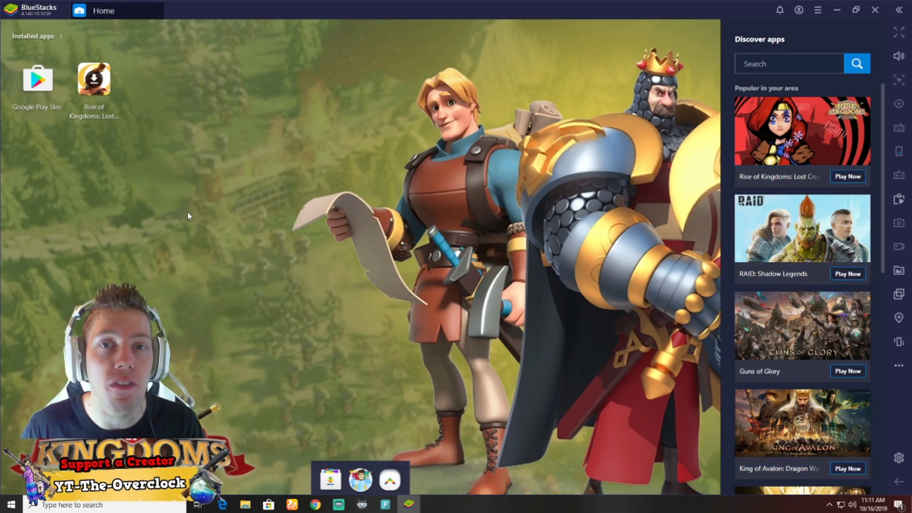
# Step: Install Call of Duty: Mobile from Google Play Store, then return to the Home screen
pyautogui.click(40, 85)
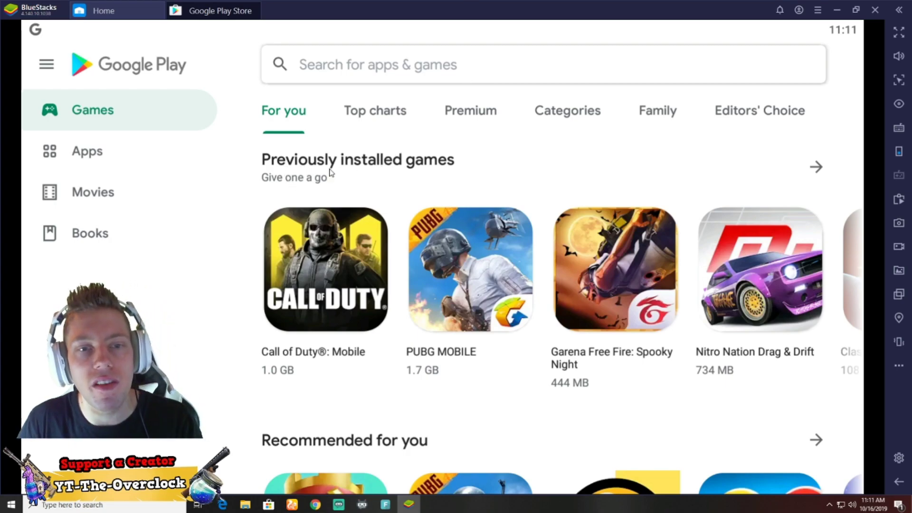
pyautogui.click(353, 269)
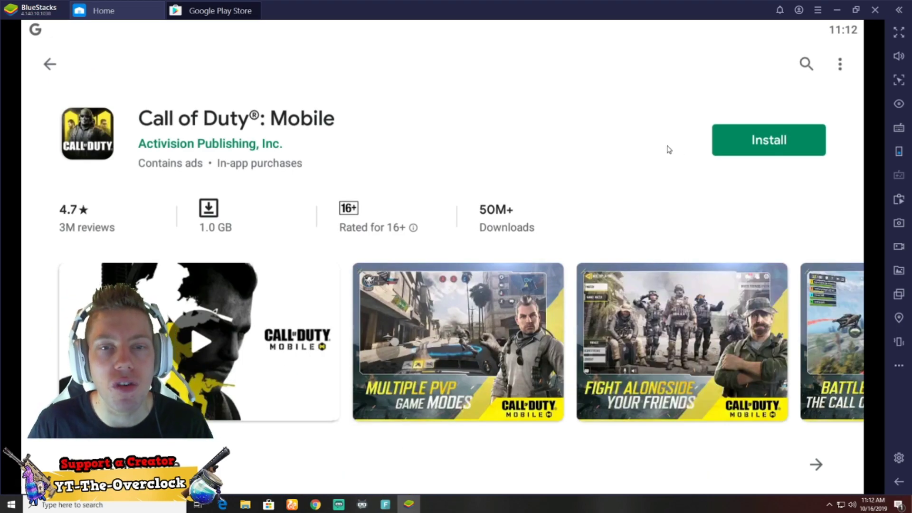
pyautogui.click(730, 149)
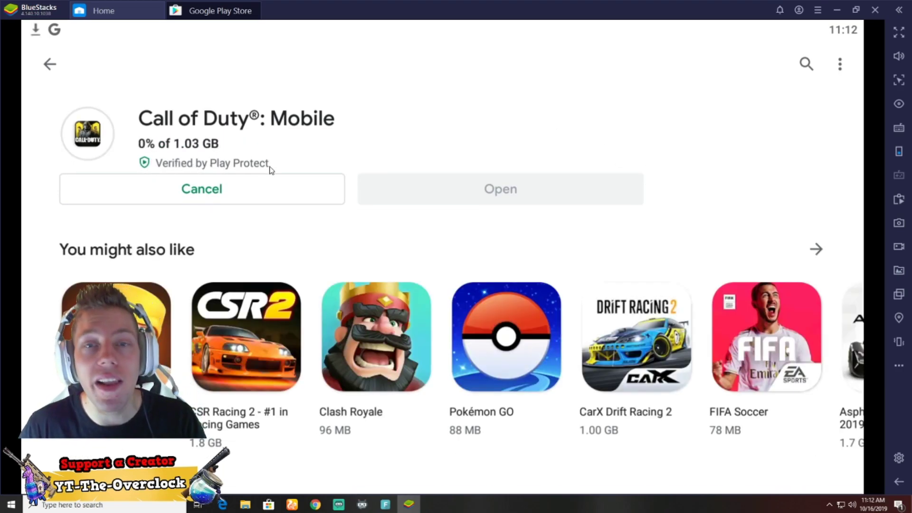
pyautogui.click(115, 12)
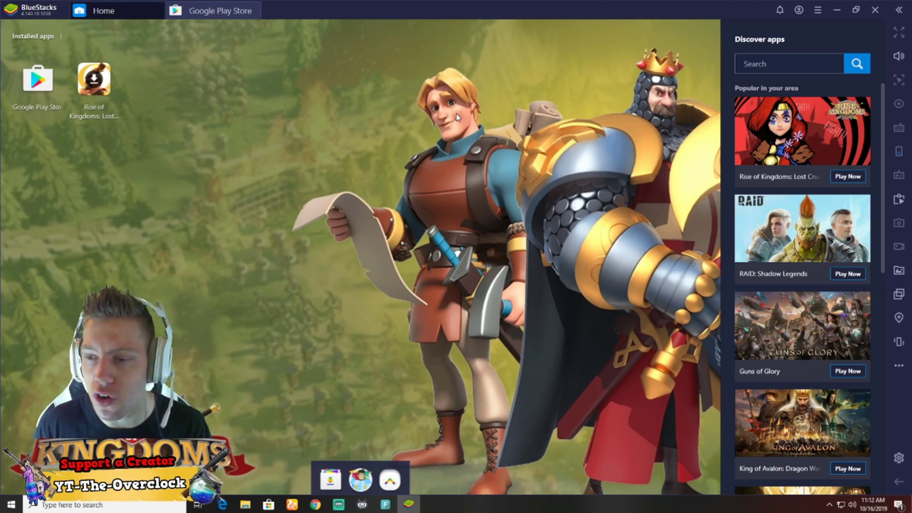
# Step: In Settings, keep the resolution at 1920 x 1080 and list the Engine Performance presets
pyautogui.click(899, 457)
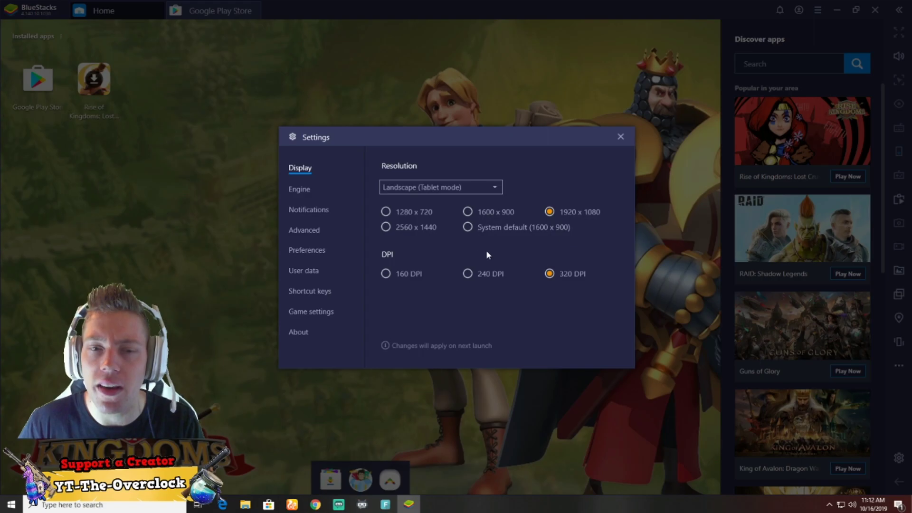
pyautogui.click(406, 229)
pyautogui.click(549, 213)
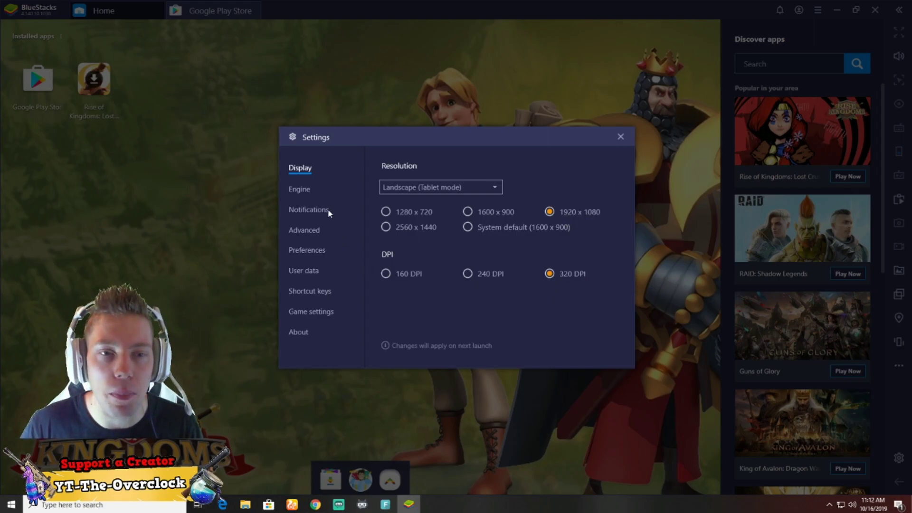
pyautogui.click(303, 189)
pyautogui.click(430, 265)
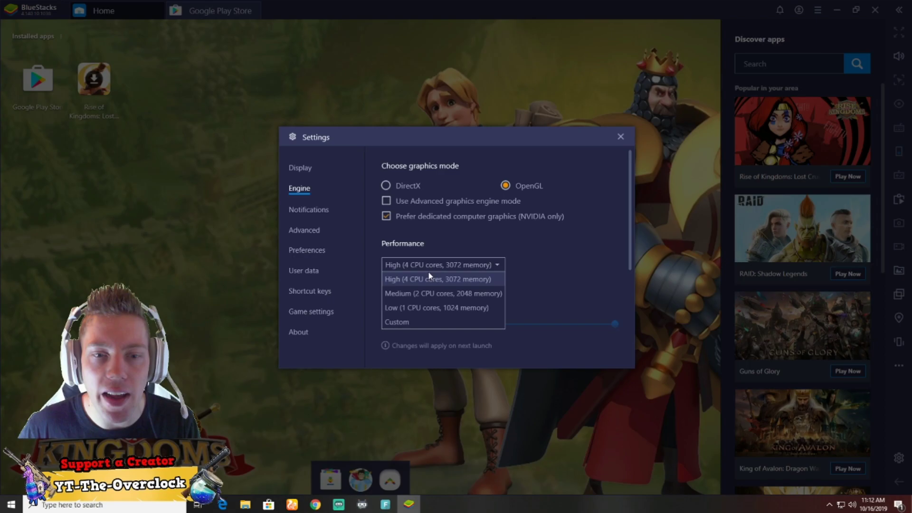
# Step: Try a Custom preset with 1 CPU core, 1776 MB memory and Advanced graphics engine mode
pyautogui.click(399, 322)
pyautogui.click(464, 284)
pyautogui.click(462, 297)
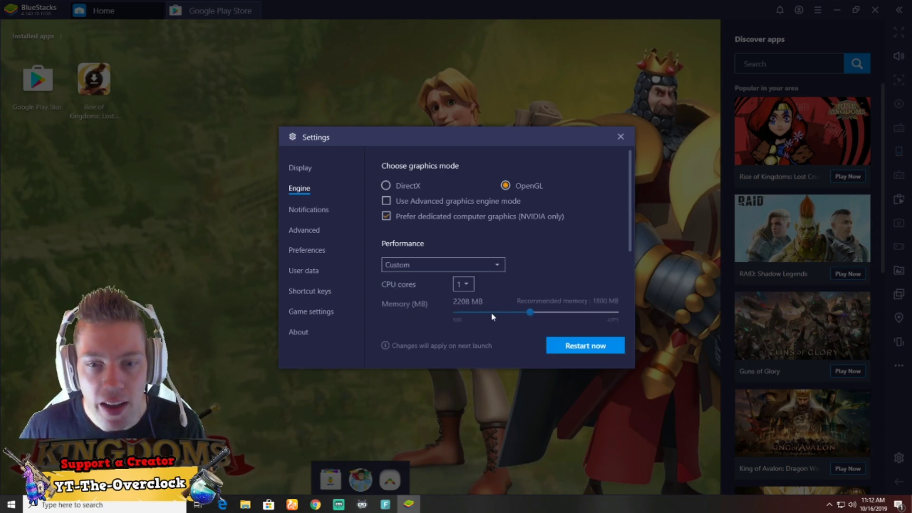
pyautogui.click(480, 313)
pyautogui.moveTo(496, 314); pyautogui.dragTo(510, 315)
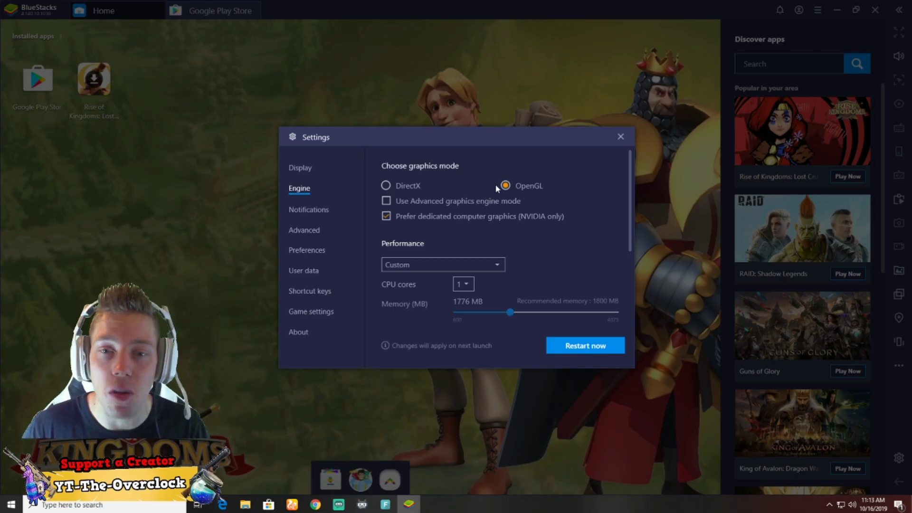
pyautogui.click(406, 203)
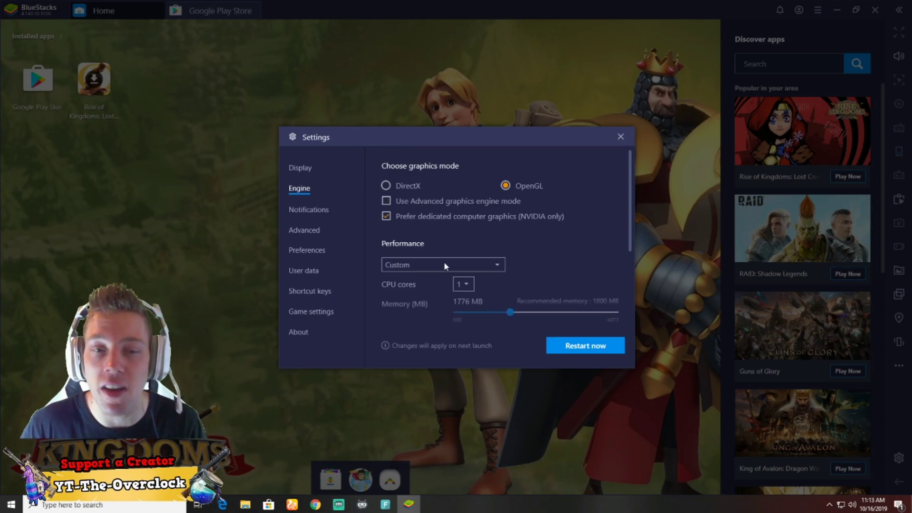
# Step: Switch the Performance preset to High (4 CPU cores, 3072 memory)
pyautogui.click(436, 266)
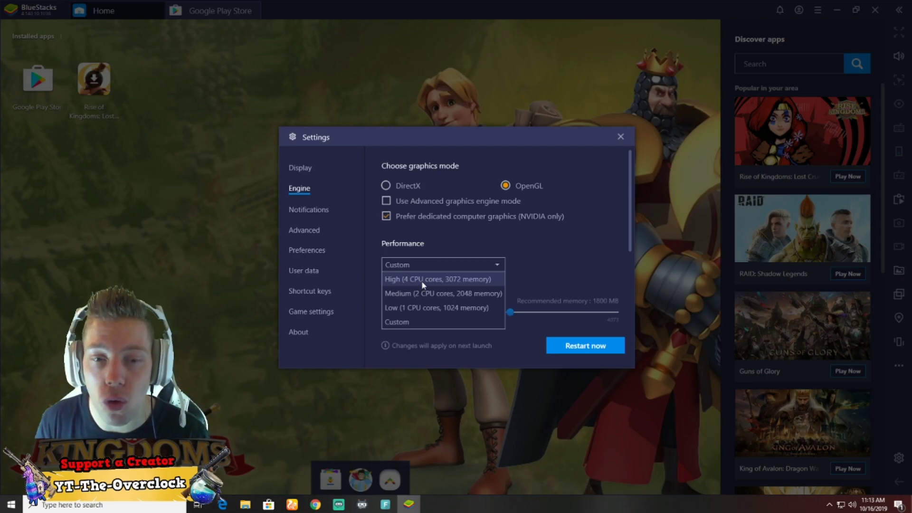
pyautogui.click(425, 267)
pyautogui.click(467, 286)
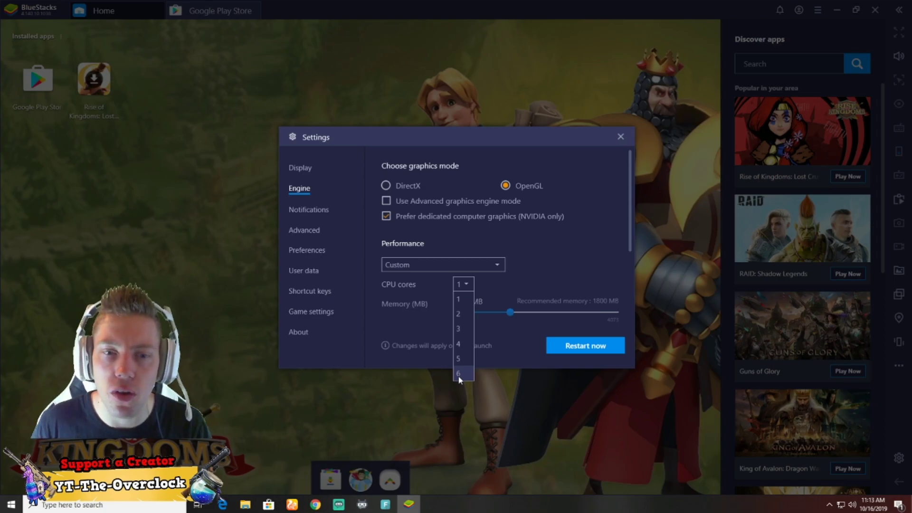
pyautogui.click(432, 267)
pyautogui.click(432, 266)
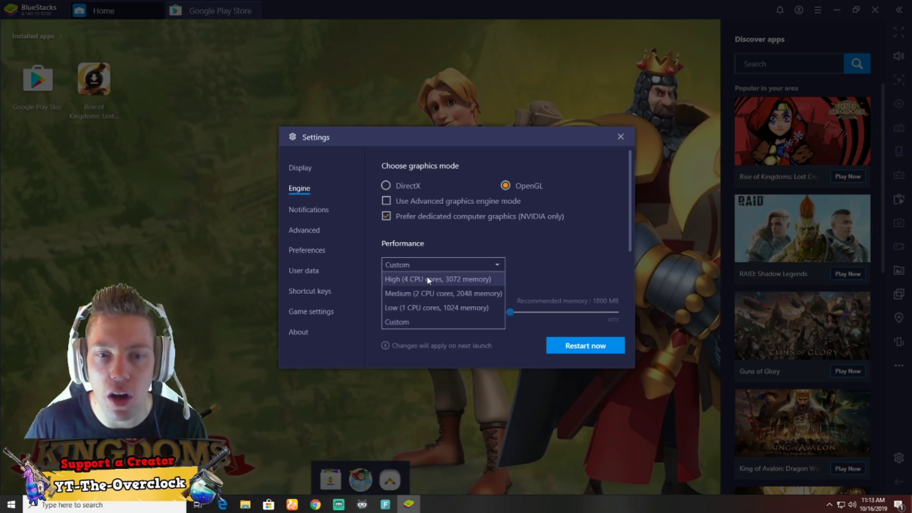
pyautogui.click(432, 279)
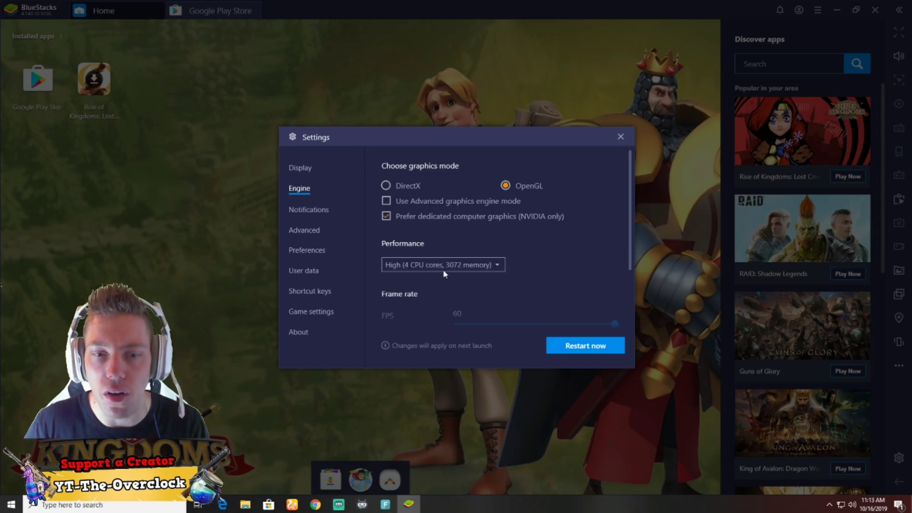
# Step: Keep the frame rate at 60 FPS and close Settings without restarting
pyautogui.scroll(-1, 536, 298)
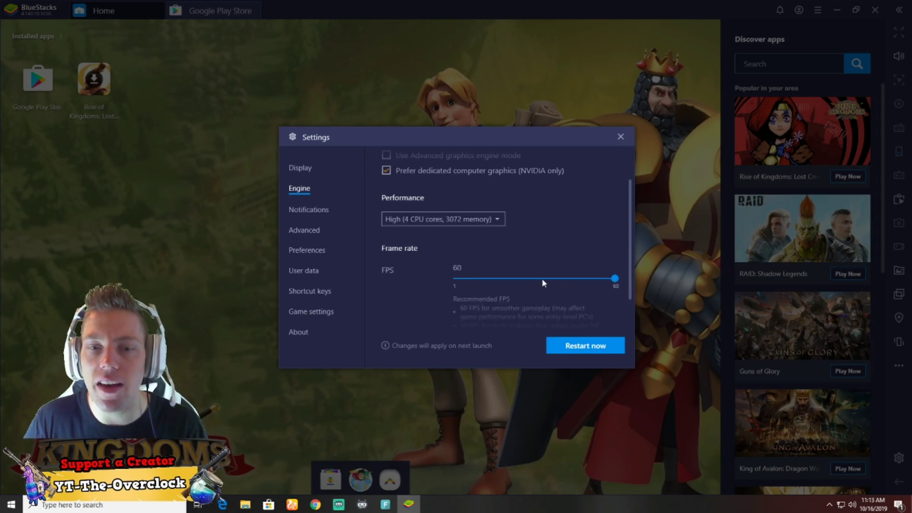
pyautogui.click(538, 279)
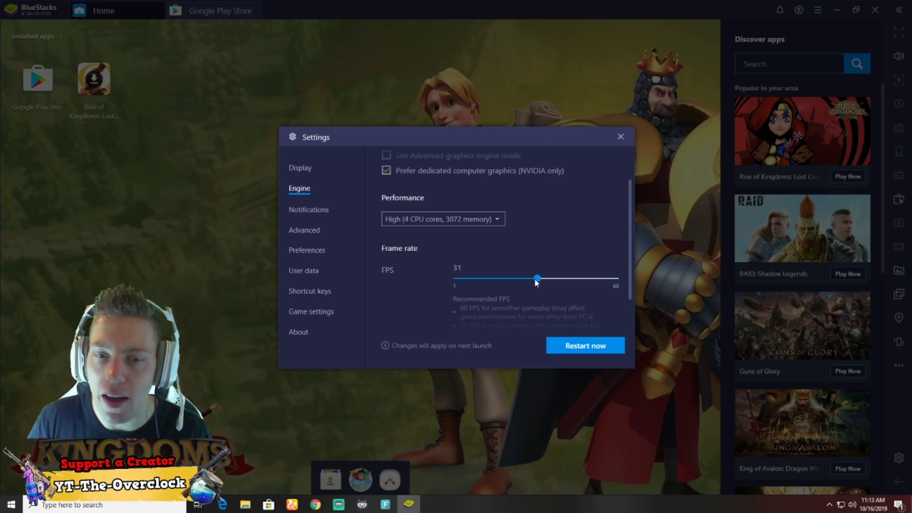
pyautogui.moveTo(533, 280); pyautogui.dragTo(590, 279)
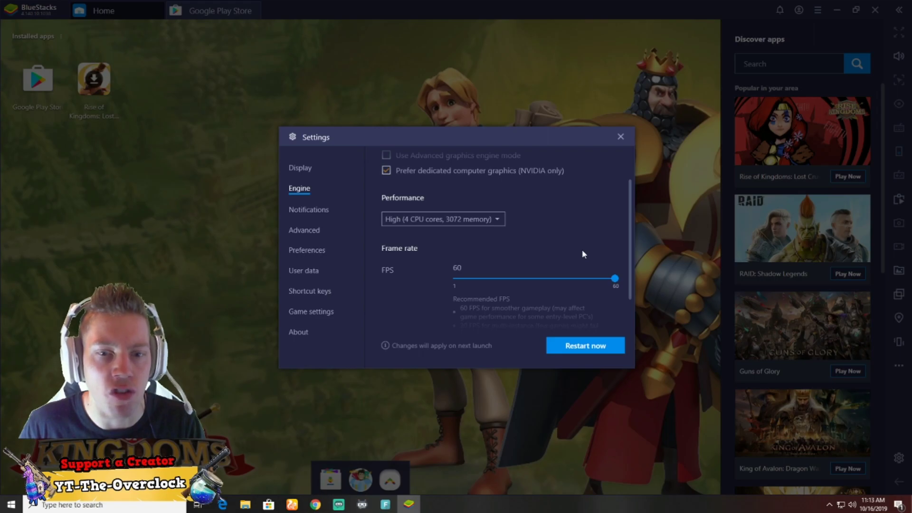
pyautogui.click(619, 138)
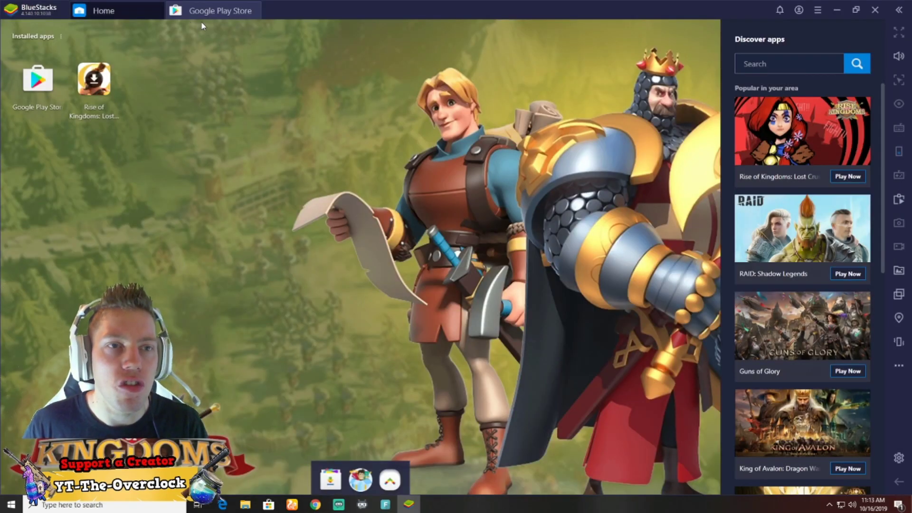
# Step: Let Call of Duty finish installing, reposition its desktop shortcut, and restore BlueStacks
pyautogui.click(225, 11)
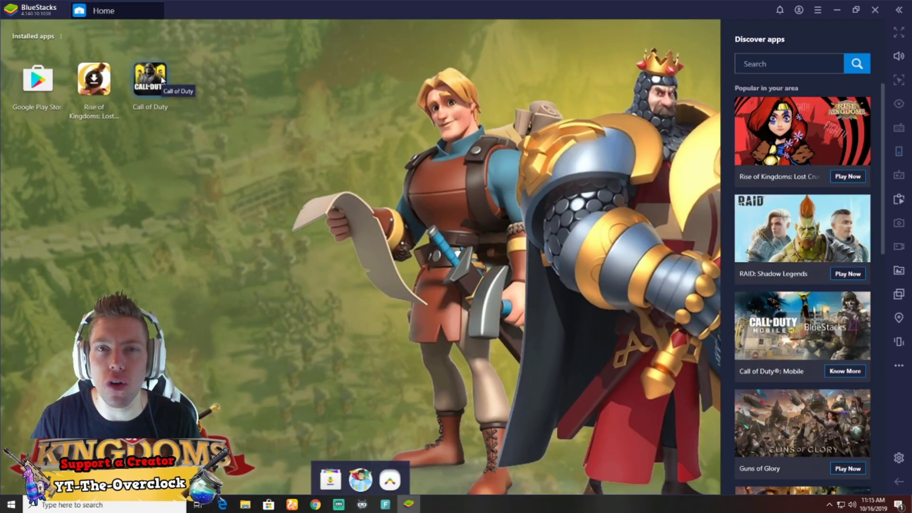
pyautogui.click(837, 9)
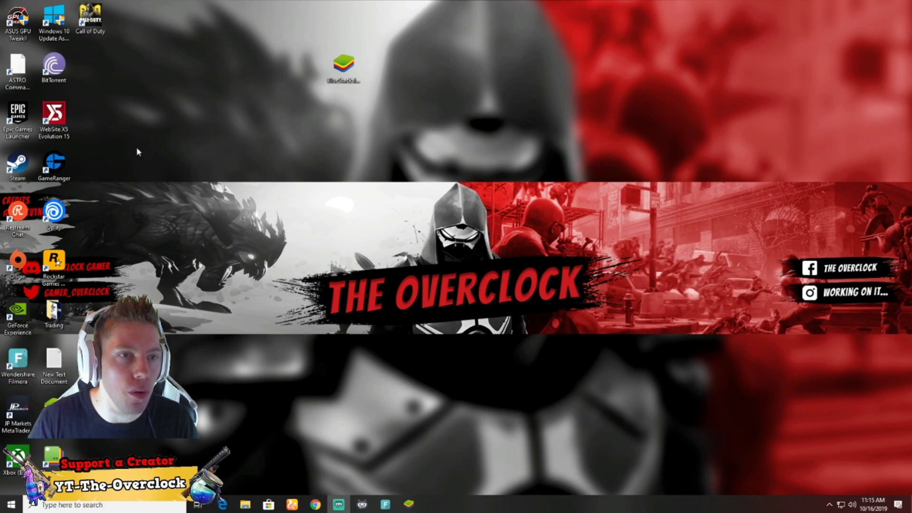
pyautogui.moveTo(90, 18); pyautogui.dragTo(424, 156)
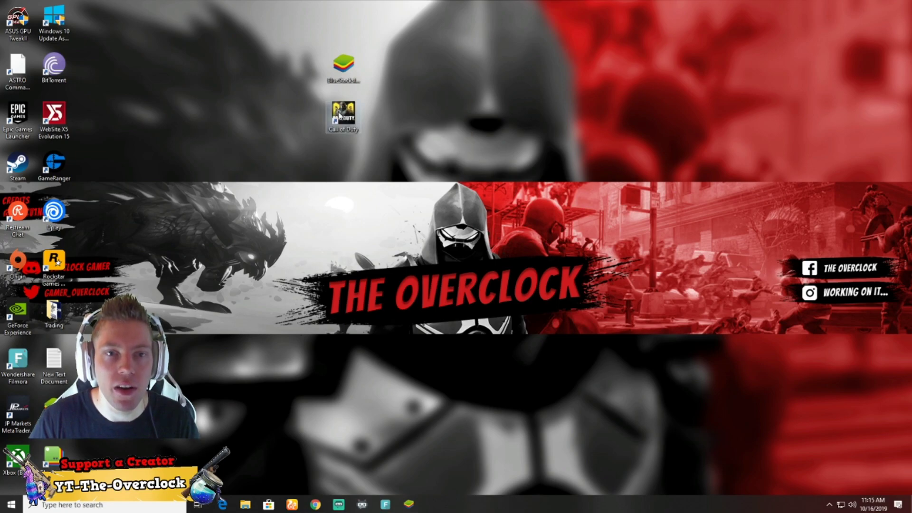
pyautogui.click(415, 502)
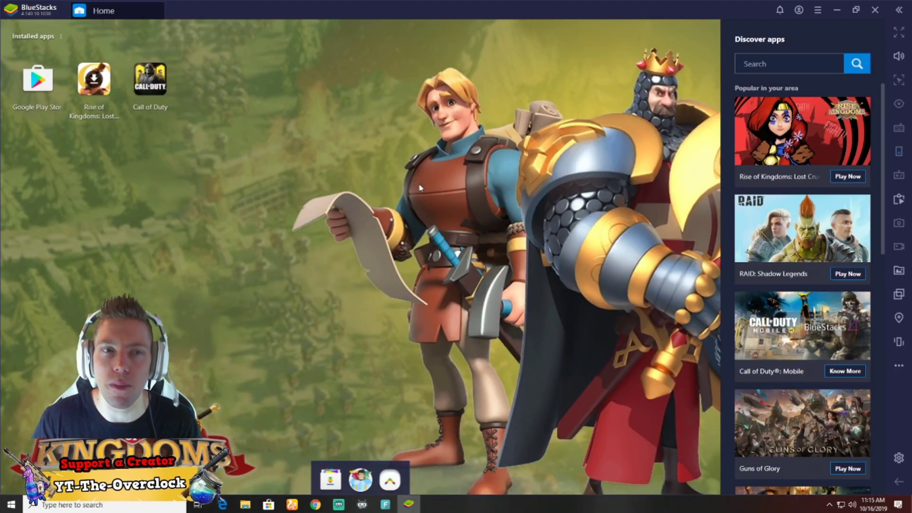
# Step: Launch Call of Duty, dismiss game controls, and grant storage and audio-recording permissions
pyautogui.click(151, 78)
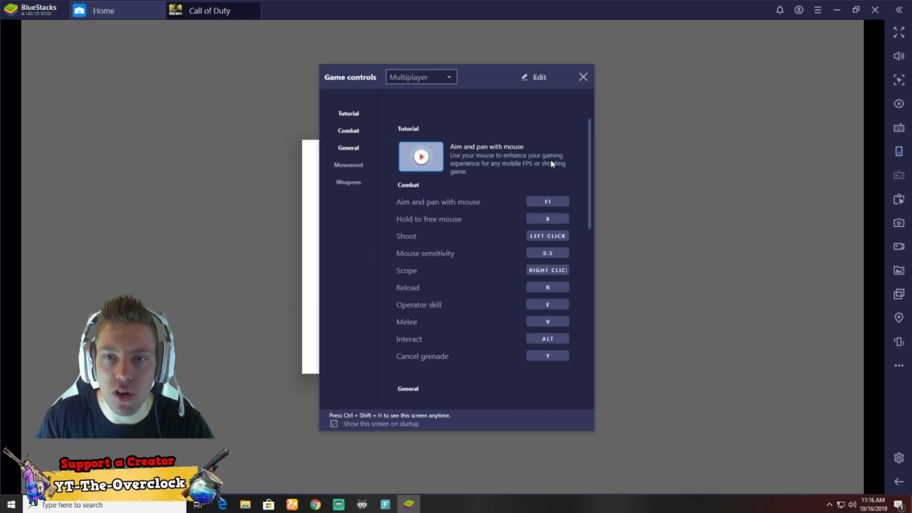
pyautogui.click(583, 77)
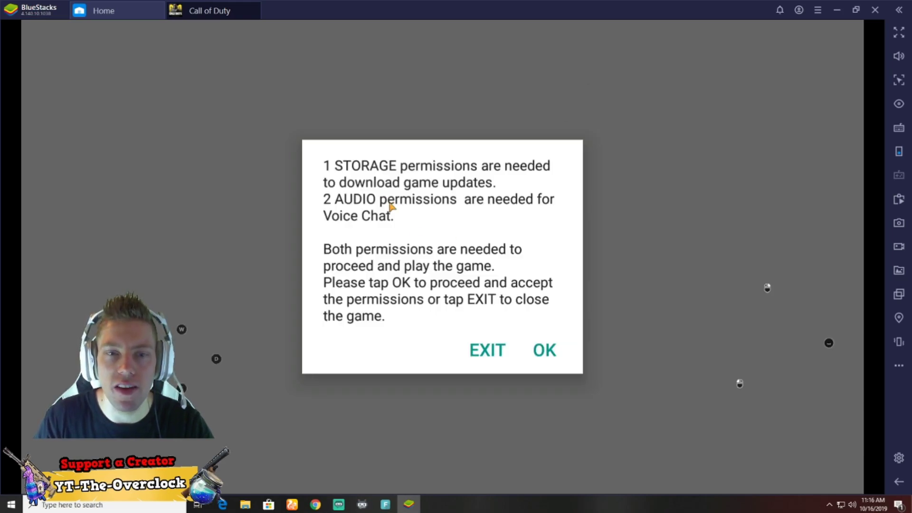
pyautogui.click(536, 350)
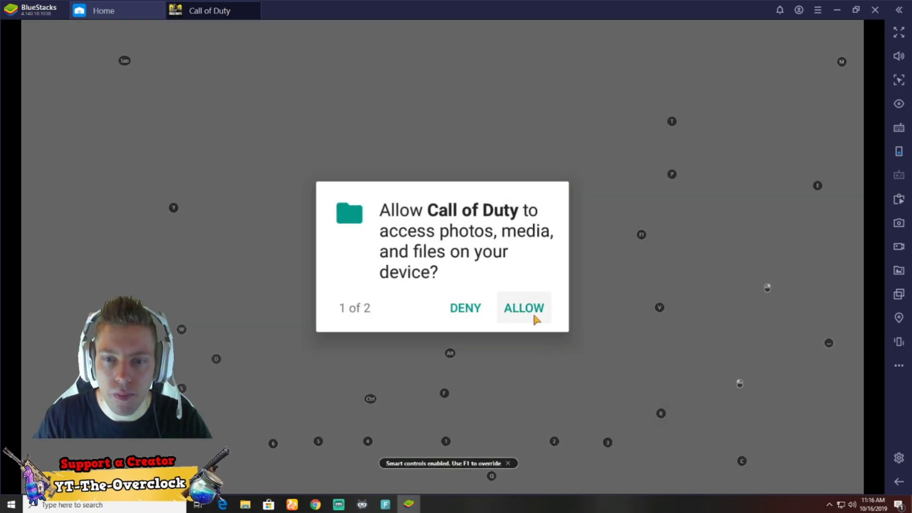
pyautogui.click(535, 317)
pyautogui.click(532, 311)
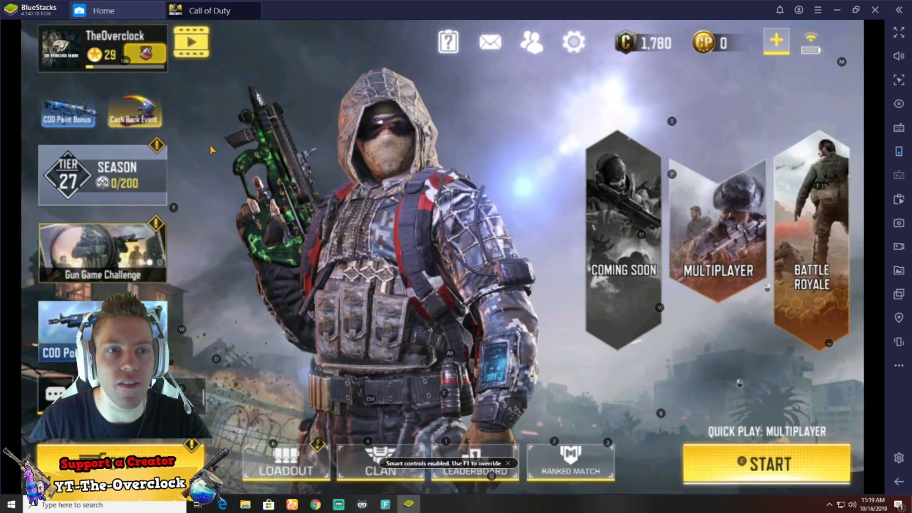
# Step: Pick the Multiplayer mode from the Call of Duty main lobby
pyautogui.click(723, 241)
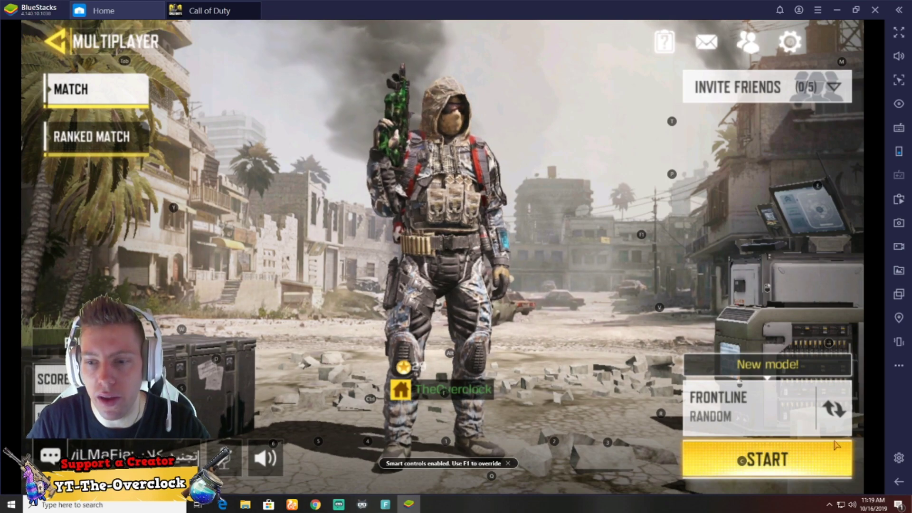
# Step: Start matchmaking for a Frontline match and equip the Loadout 2 sniper rifle
pyautogui.press('Return')
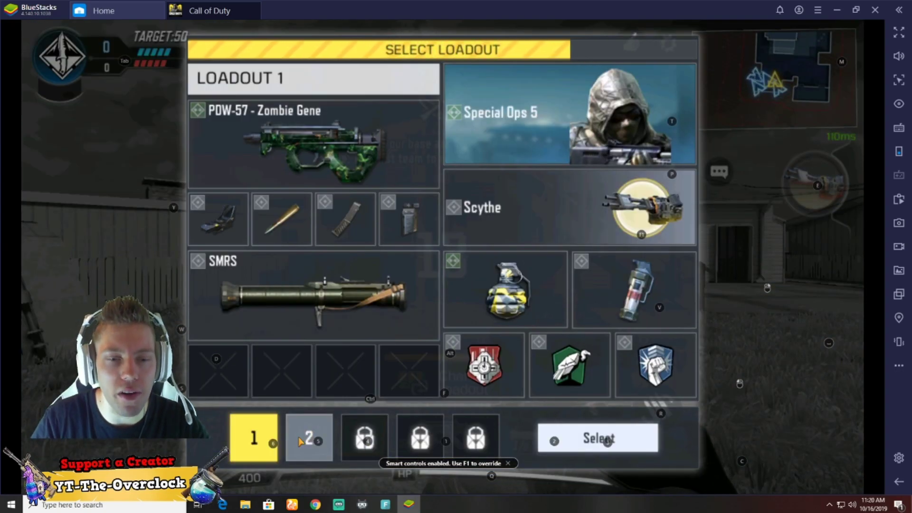
pyautogui.click(311, 436)
pyautogui.click(571, 438)
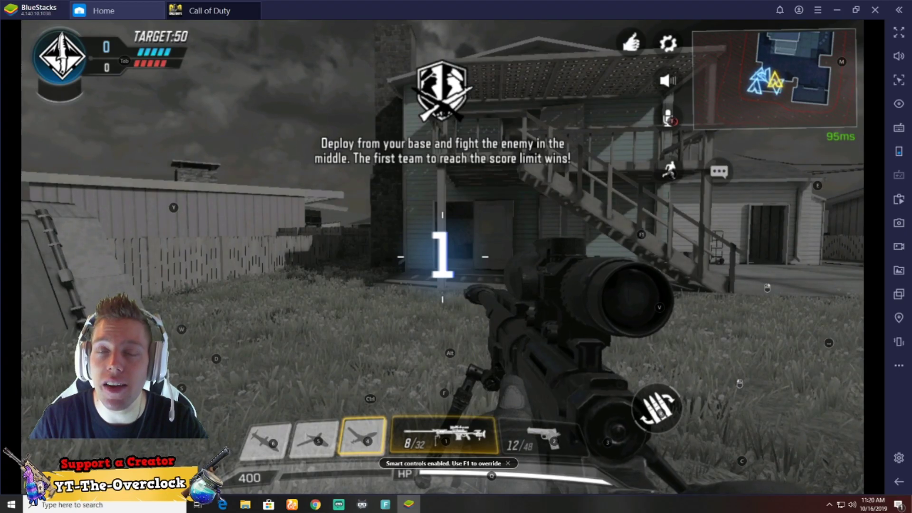
# Step: Advance to the green house's left corner and snipe an enemy through the scope
pyautogui.press('w')
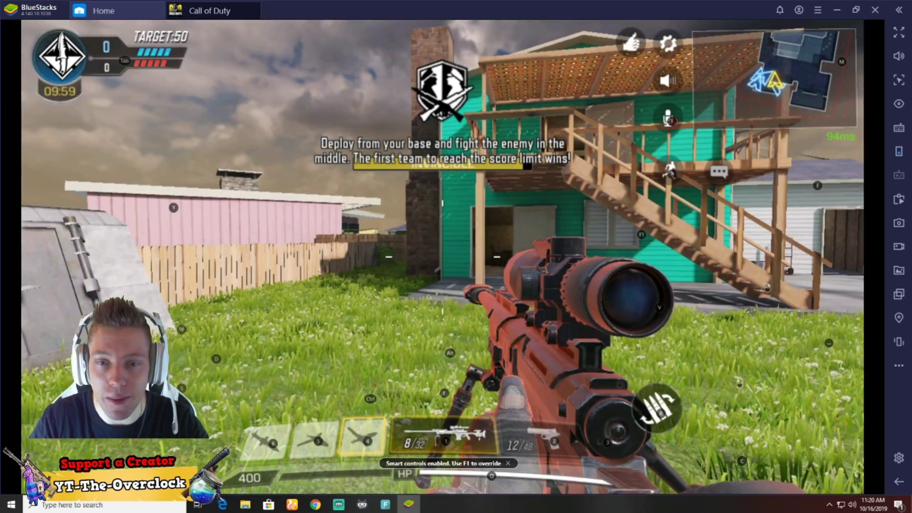
pyautogui.press('w')
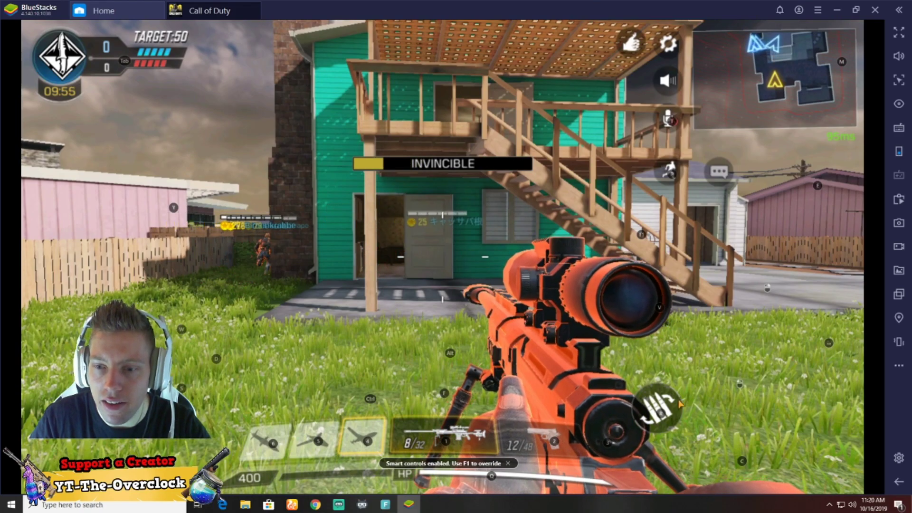
pyautogui.press('a')
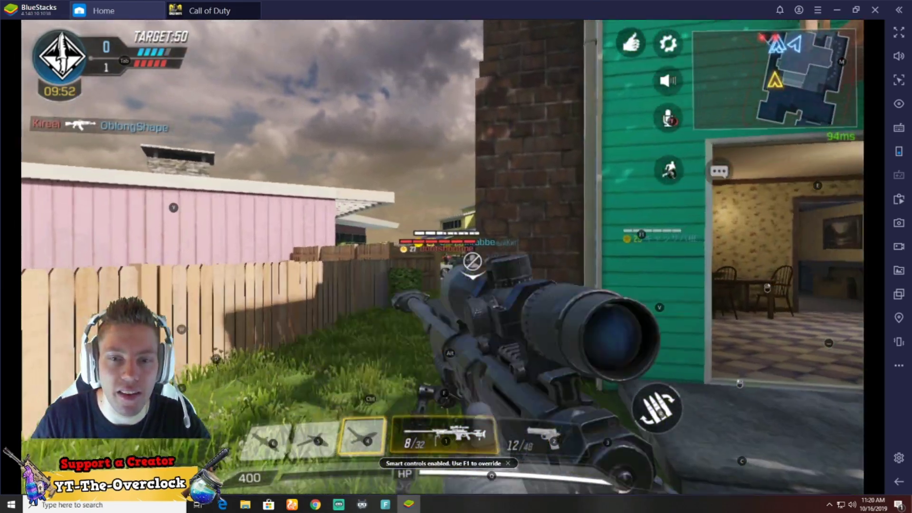
pyautogui.rightClick(472, 260)
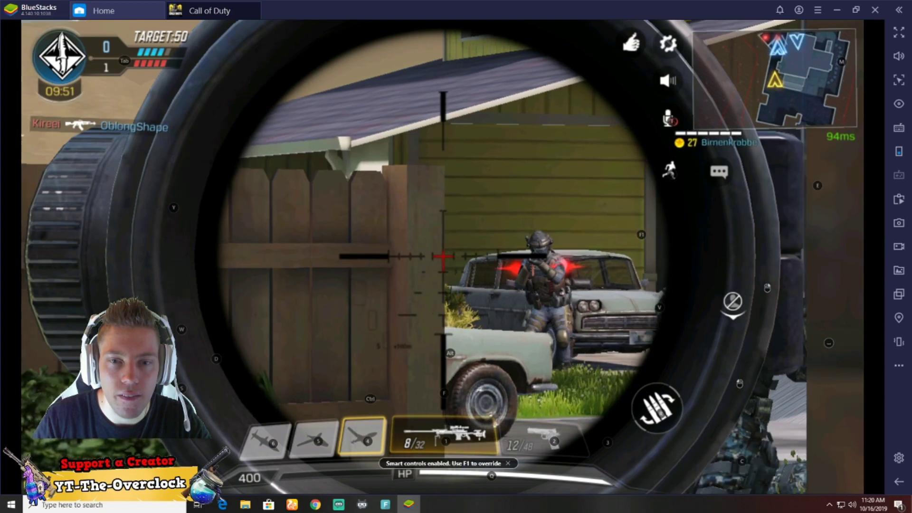
pyautogui.click(472, 261)
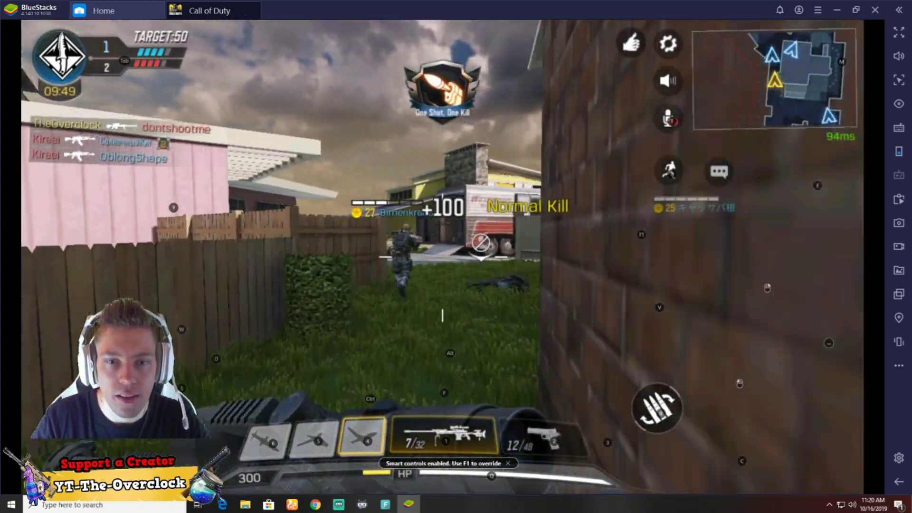
# Step: Scope in on the enemy by the car, shoot them, and raise the scope again
pyautogui.rightClick(472, 260)
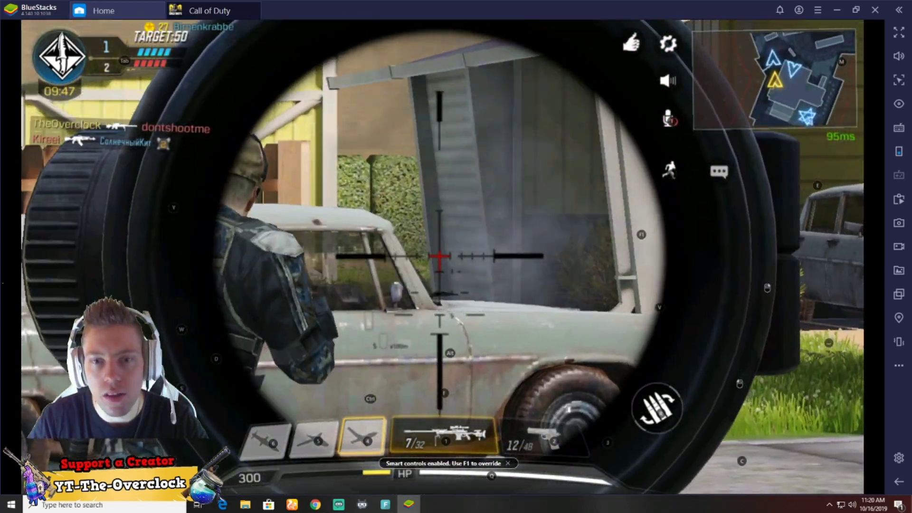
pyautogui.rightClick(472, 260)
pyautogui.rightClick(471, 261)
pyautogui.click(472, 260)
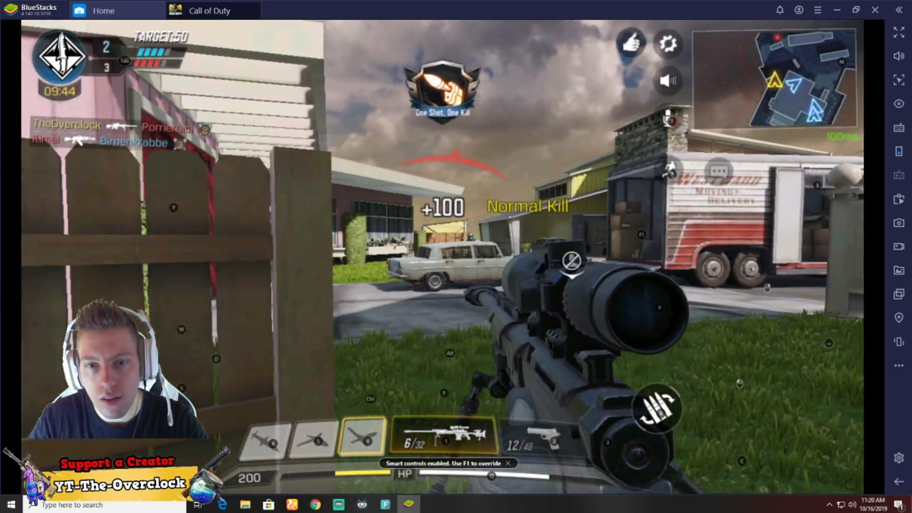
pyautogui.rightClick(472, 261)
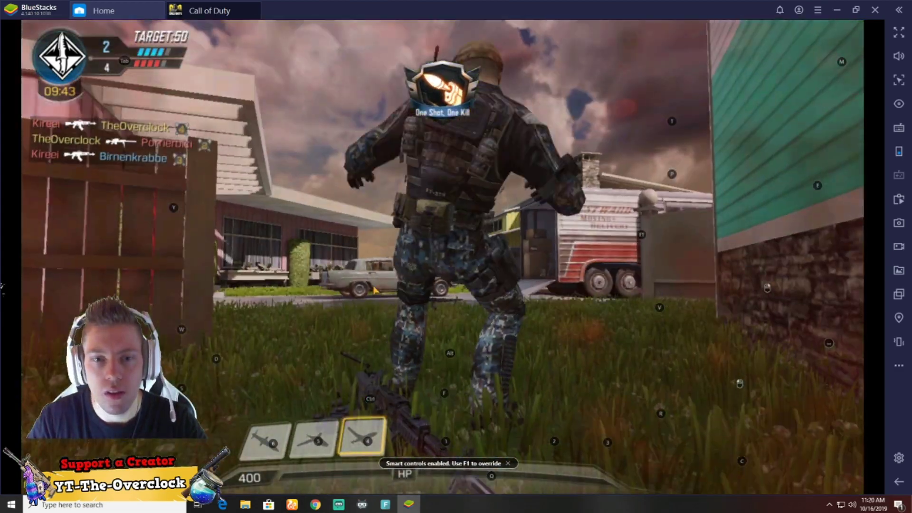